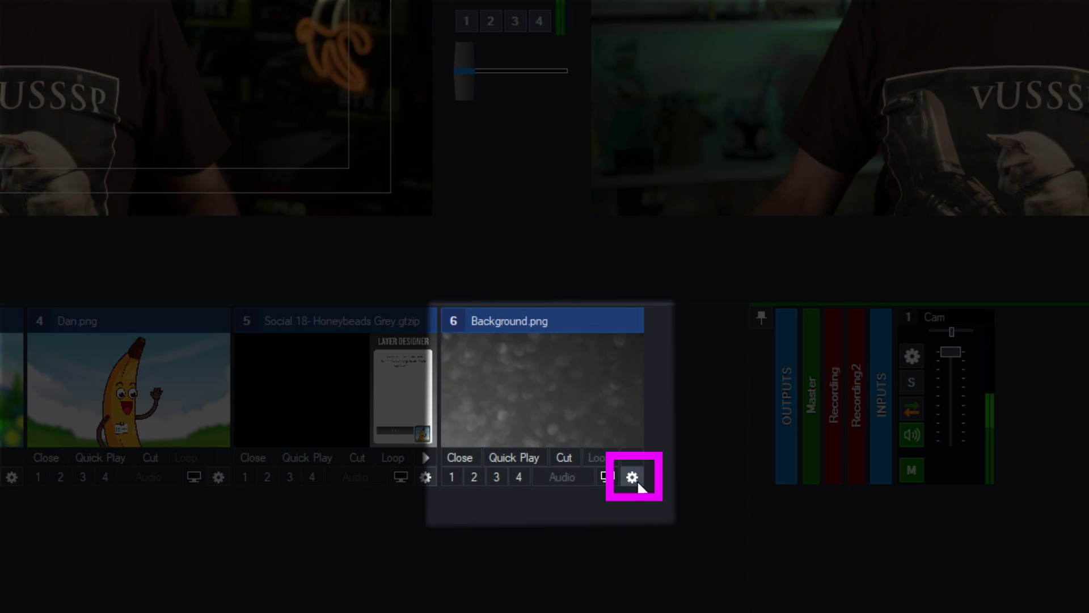
# - Open the input settings for input 6, Background.png
pyautogui.click(632, 476)
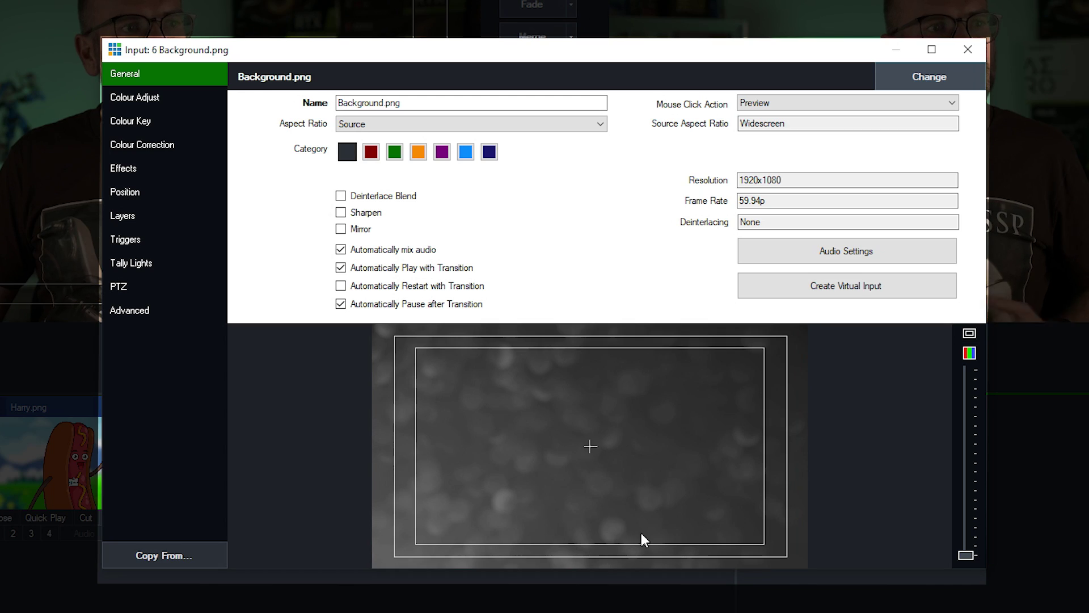
# - On the Layers page, set layer 1 of Background.png to the 1 Cam input
pyautogui.click(151, 214)
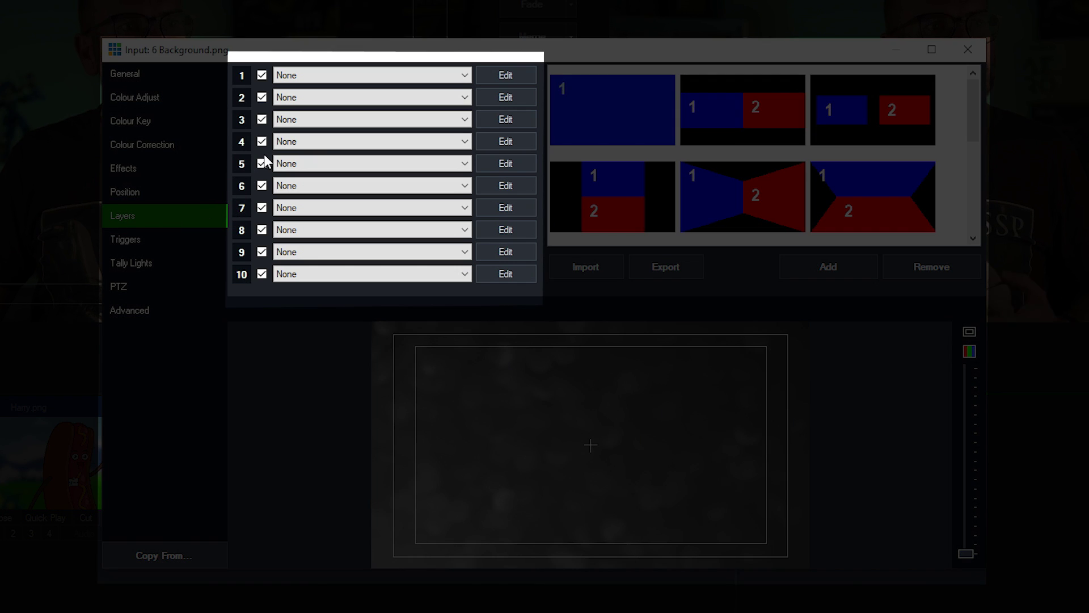
pyautogui.click(342, 74)
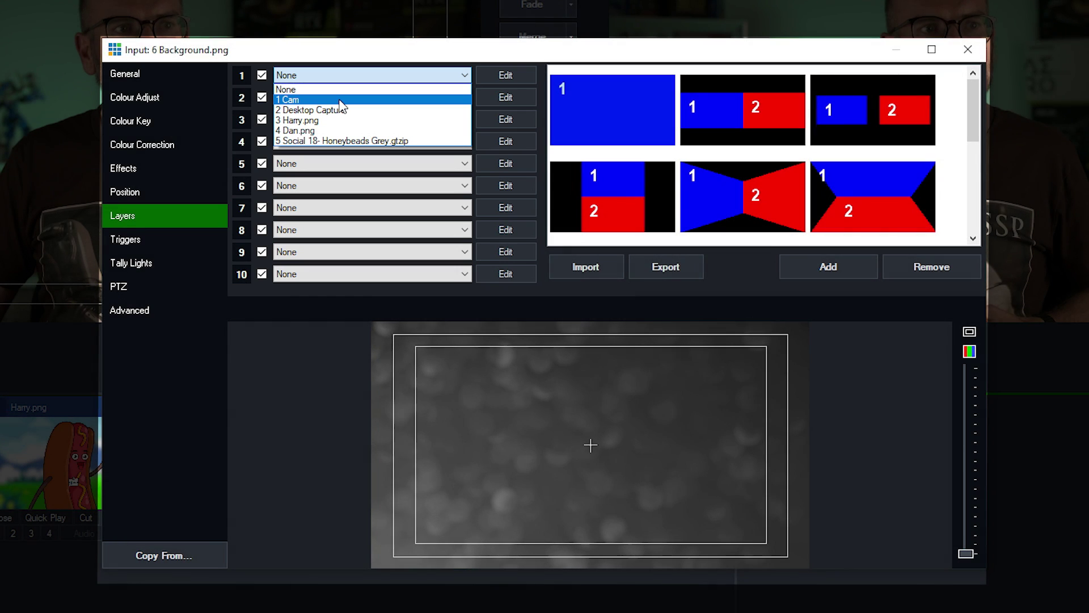
pyautogui.click(339, 99)
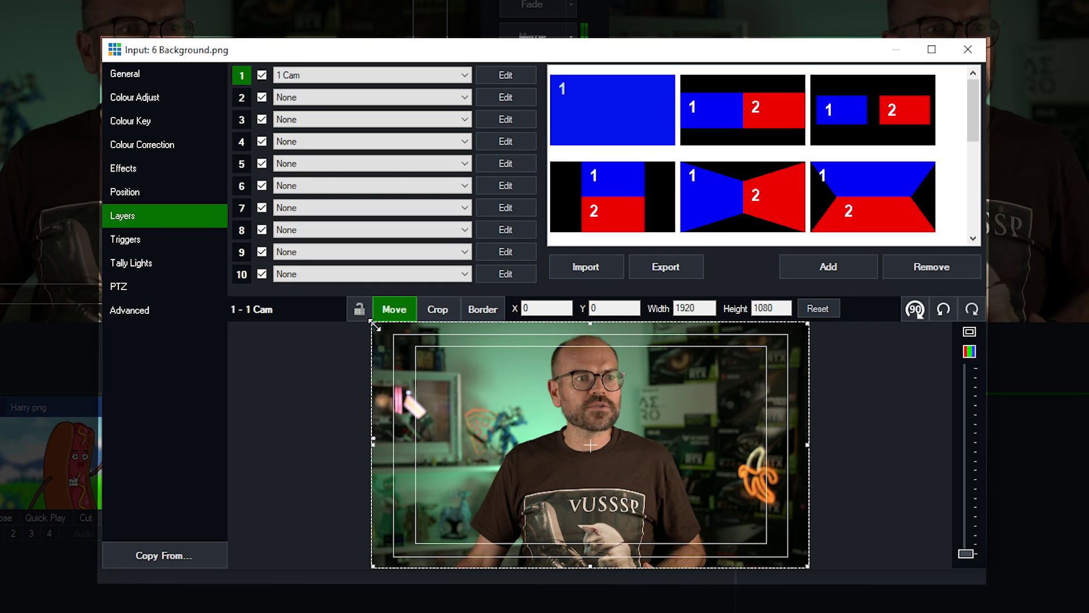
# - Shrink the 1 Cam layer to 1439×809 and align it Center and Middle at X 240, Y 135.5
pyautogui.moveTo(372, 323); pyautogui.dragTo(477, 387)
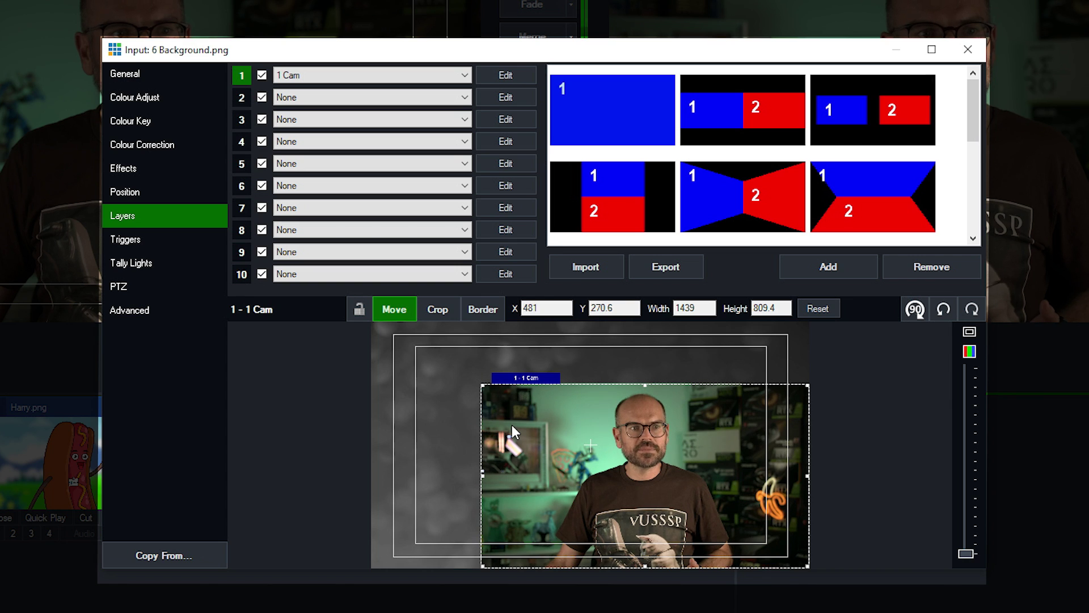
pyautogui.moveTo(511, 425); pyautogui.dragTo(488, 402)
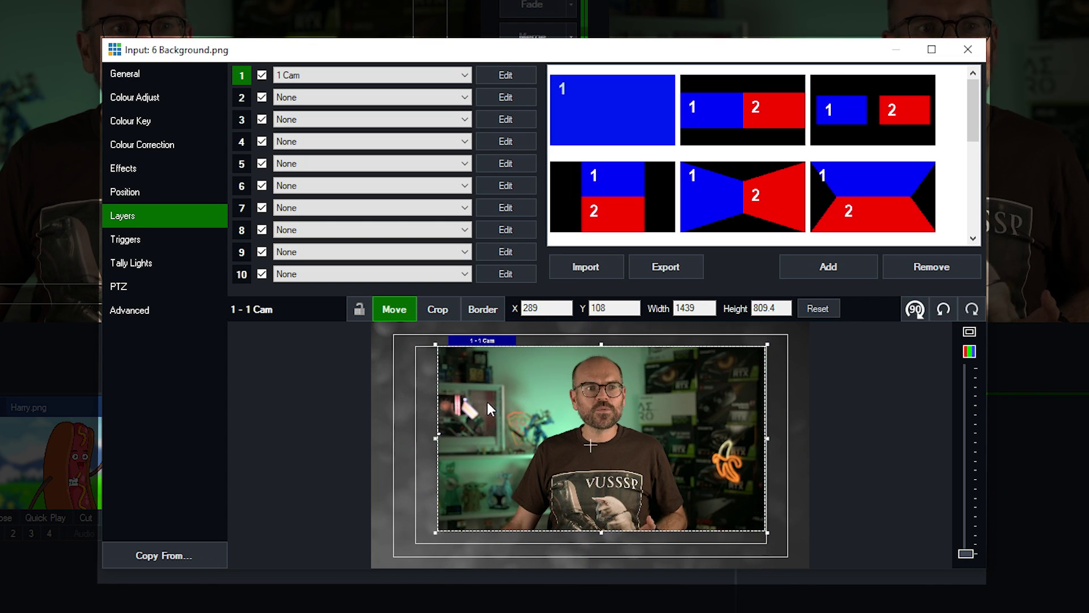
pyautogui.rightClick(486, 406)
pyautogui.moveTo(509, 419)
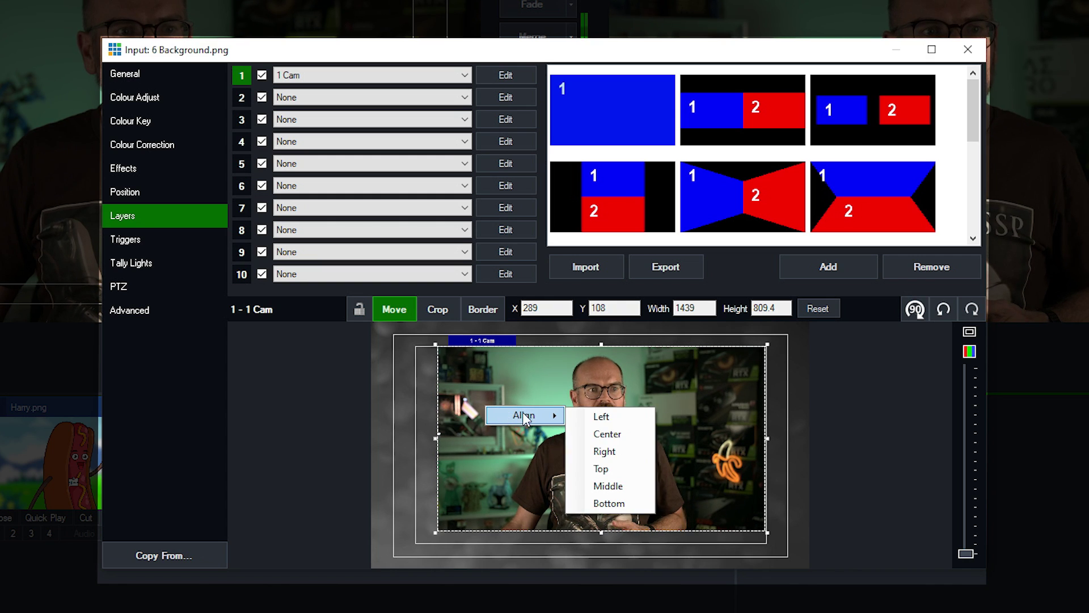
pyautogui.click(623, 437)
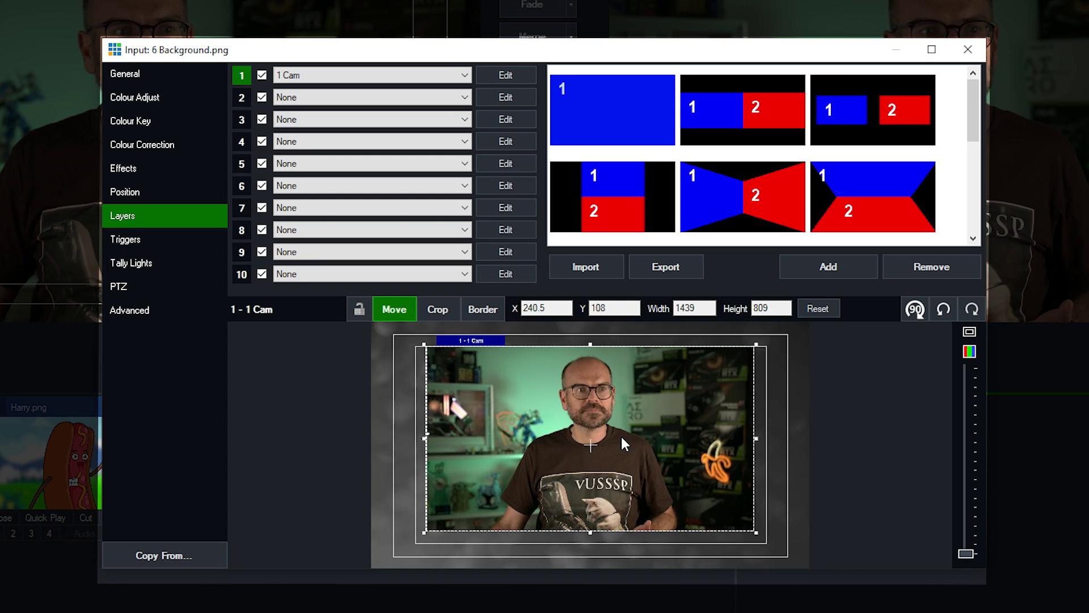
pyautogui.rightClick(677, 390)
pyautogui.moveTo(689, 401)
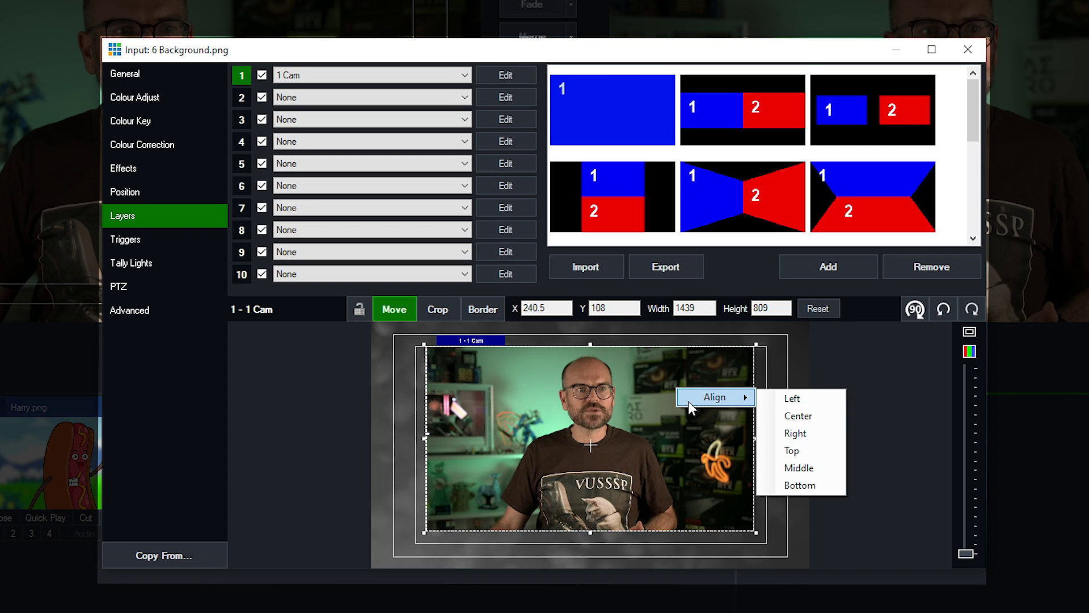
pyautogui.click(799, 468)
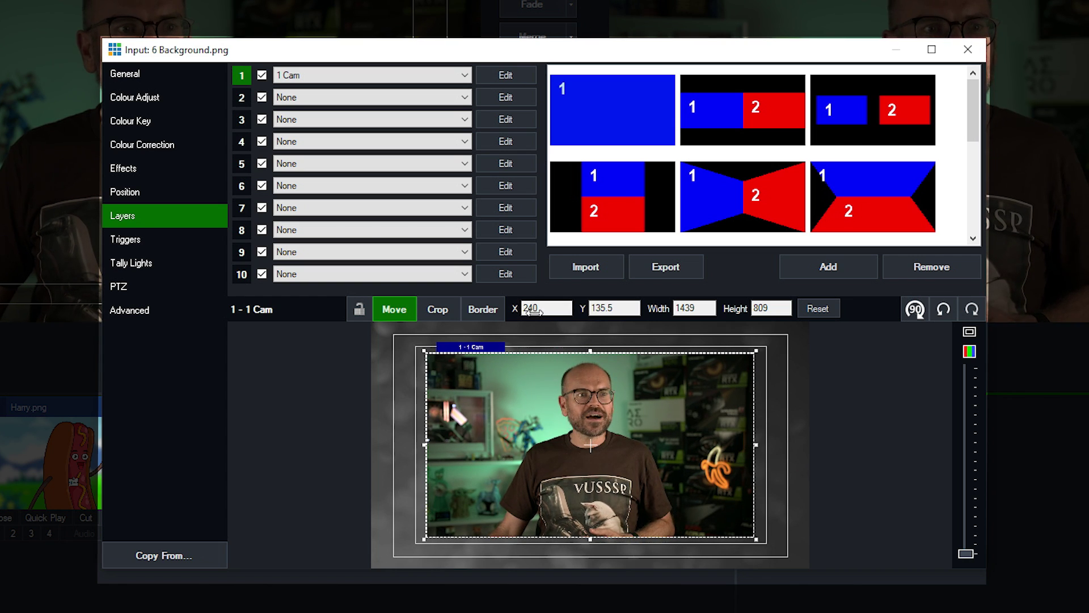
# - In crop mode, trial cropping the camera's sides, then restore the full 0–1920 × 0–1080 frame
pyautogui.click(448, 307)
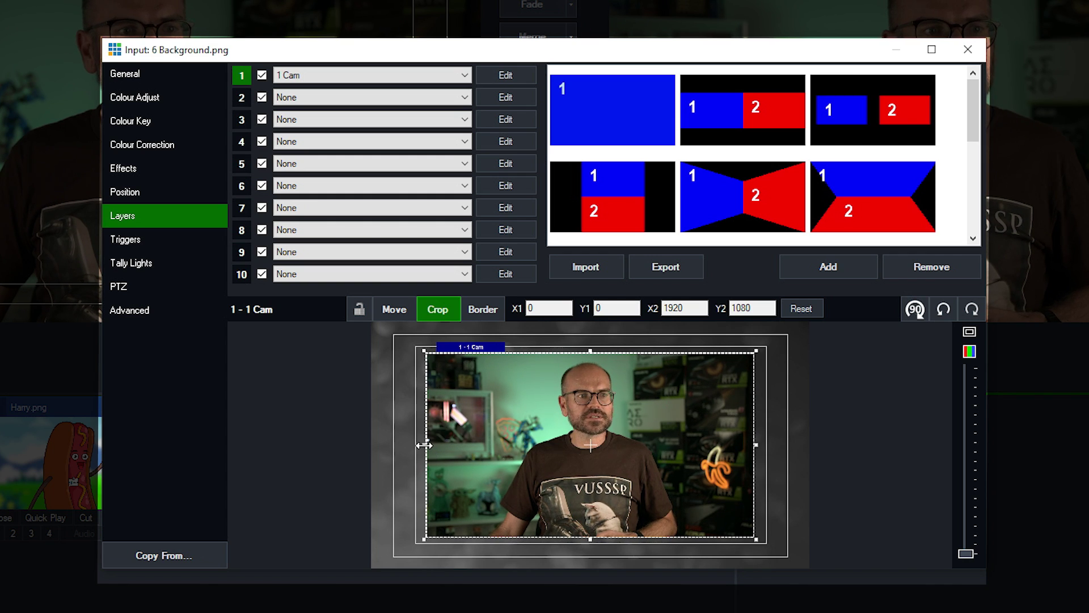
pyautogui.moveTo(424, 445)
pyautogui.mouseDown()
pyautogui.moveTo(541, 443)
pyautogui.moveTo(435, 444)
pyautogui.mouseUp()
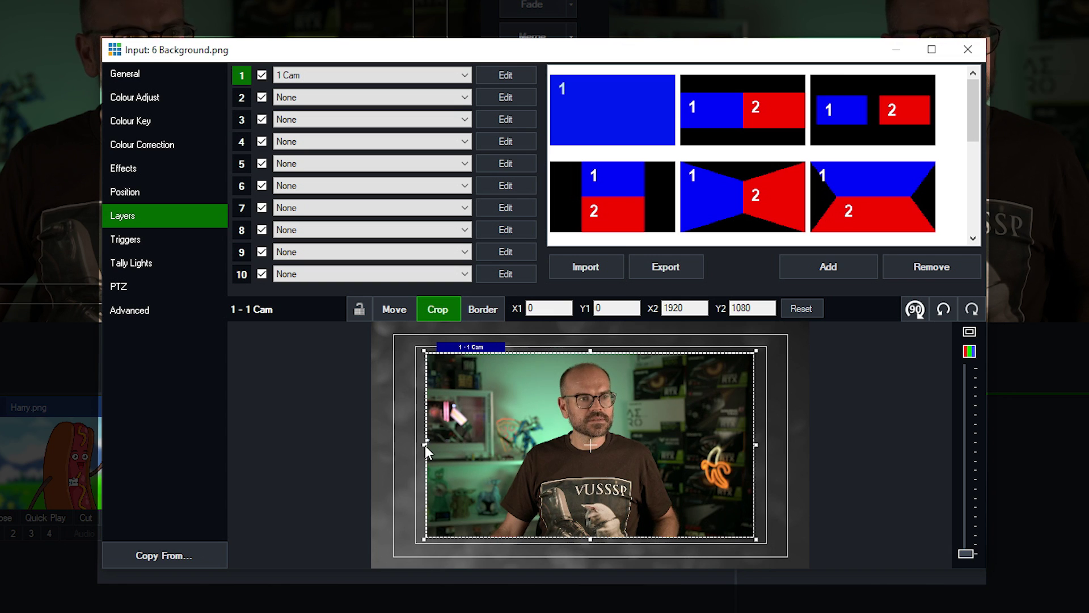
pyautogui.moveTo(424, 445); pyautogui.dragTo(487, 446)
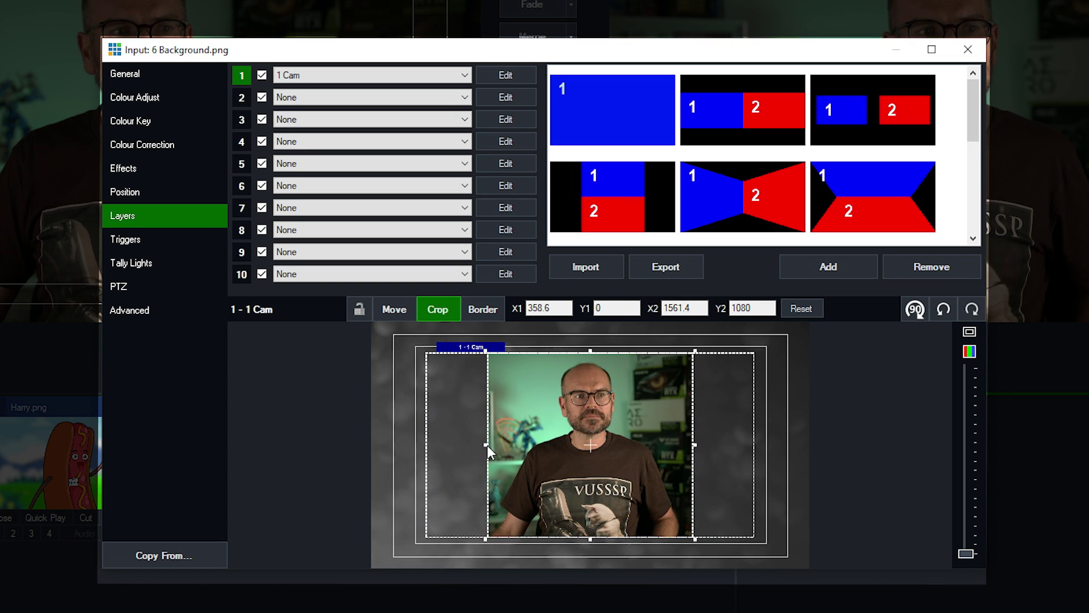
pyautogui.moveTo(487, 445); pyautogui.dragTo(424, 446)
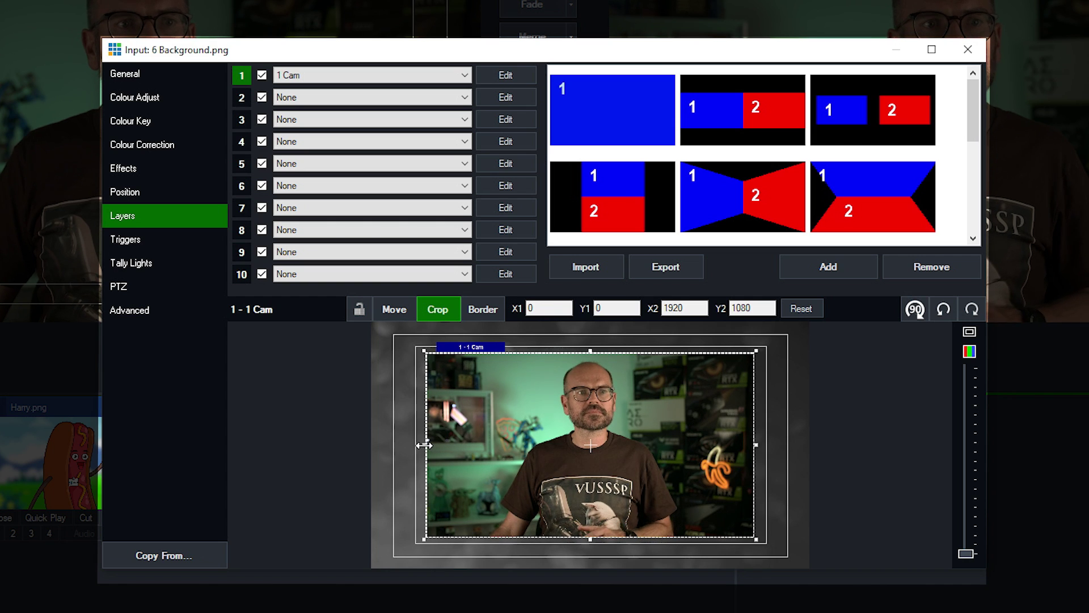
# - Turn on a border for the camera layer with thickness 20 and corner radius 20
pyautogui.click(481, 311)
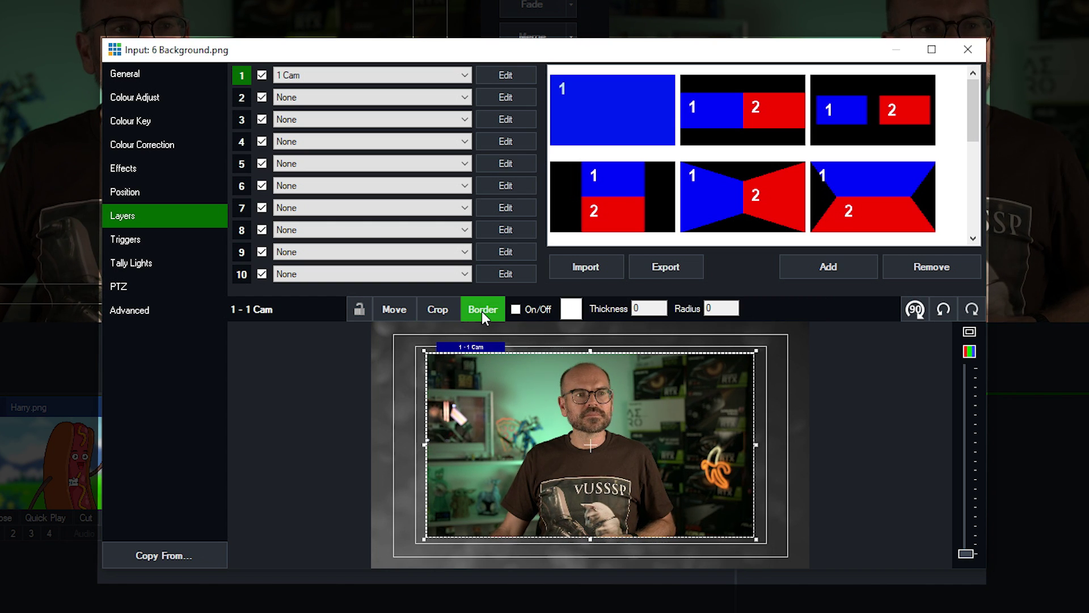
pyautogui.click(517, 310)
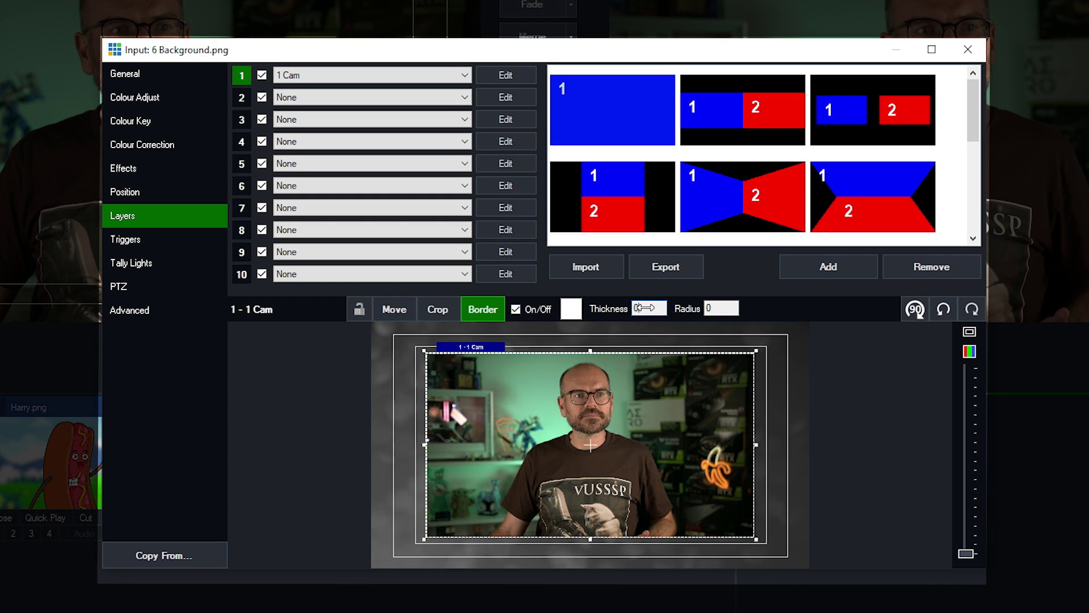
pyautogui.write('20')
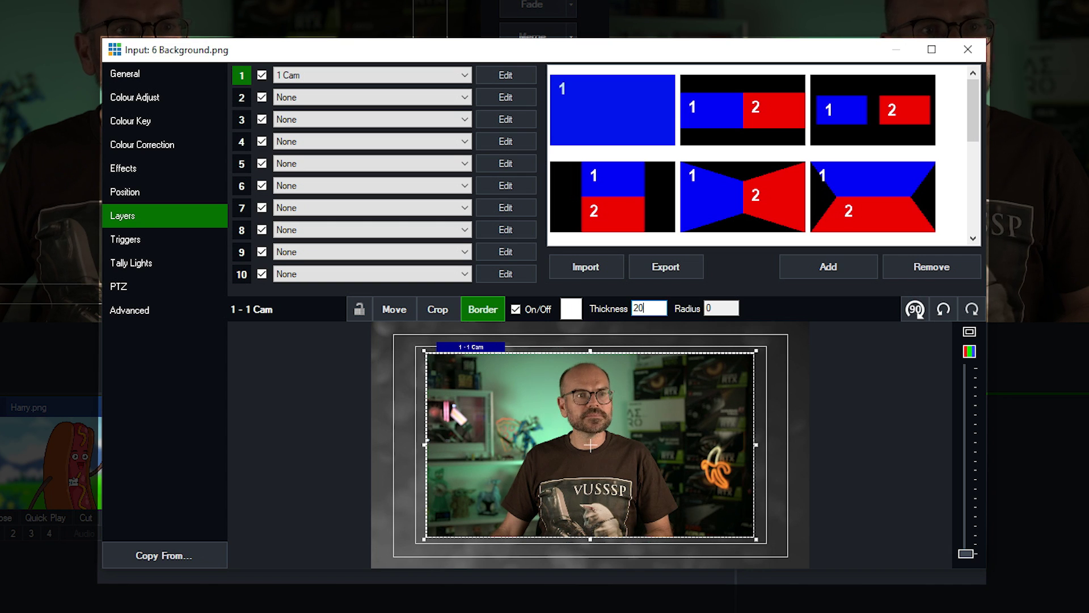
pyautogui.press('Return')
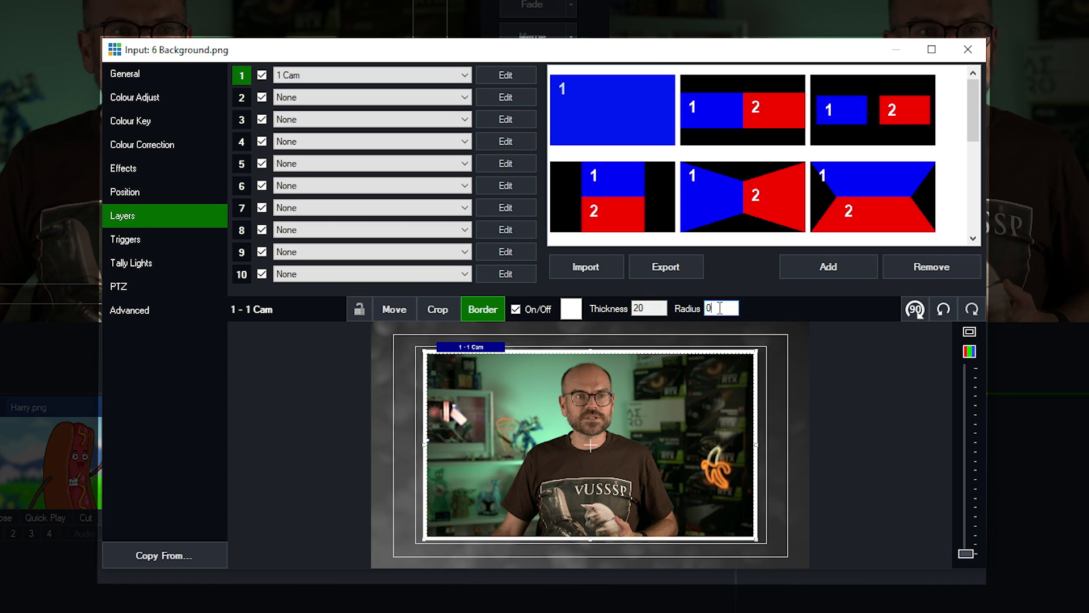
pyautogui.write('2')
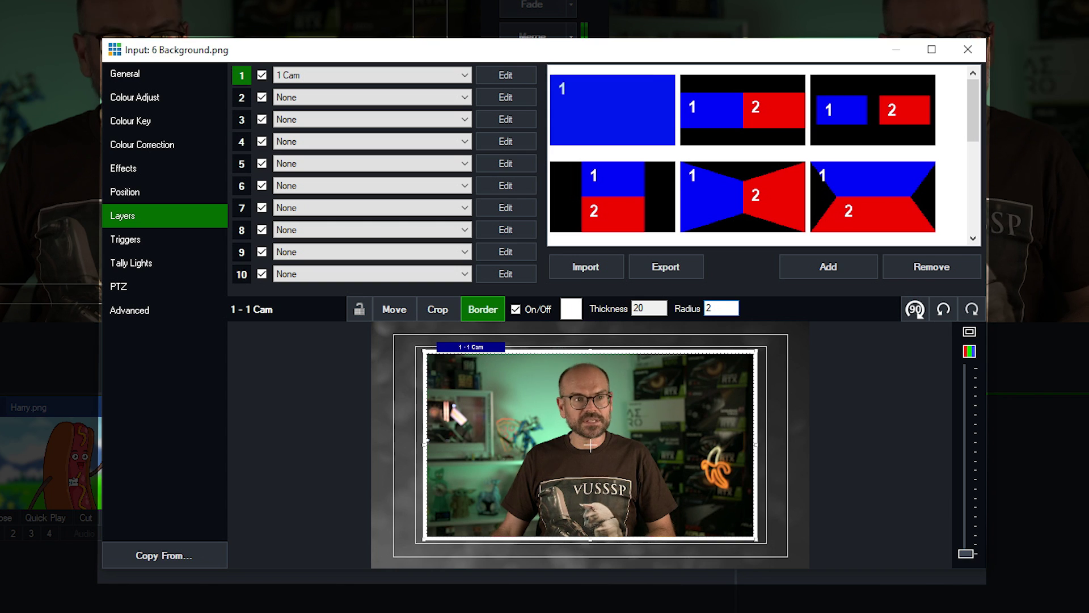
pyautogui.click(778, 388)
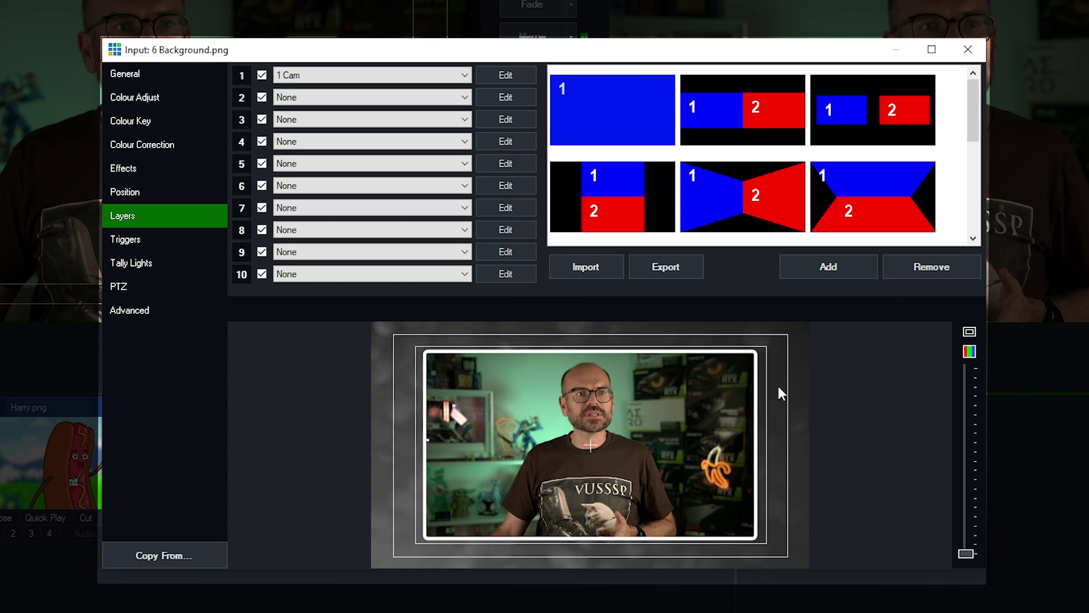
# - Try a red border colour, undo back to white, and lock the camera layer
pyautogui.click(689, 406)
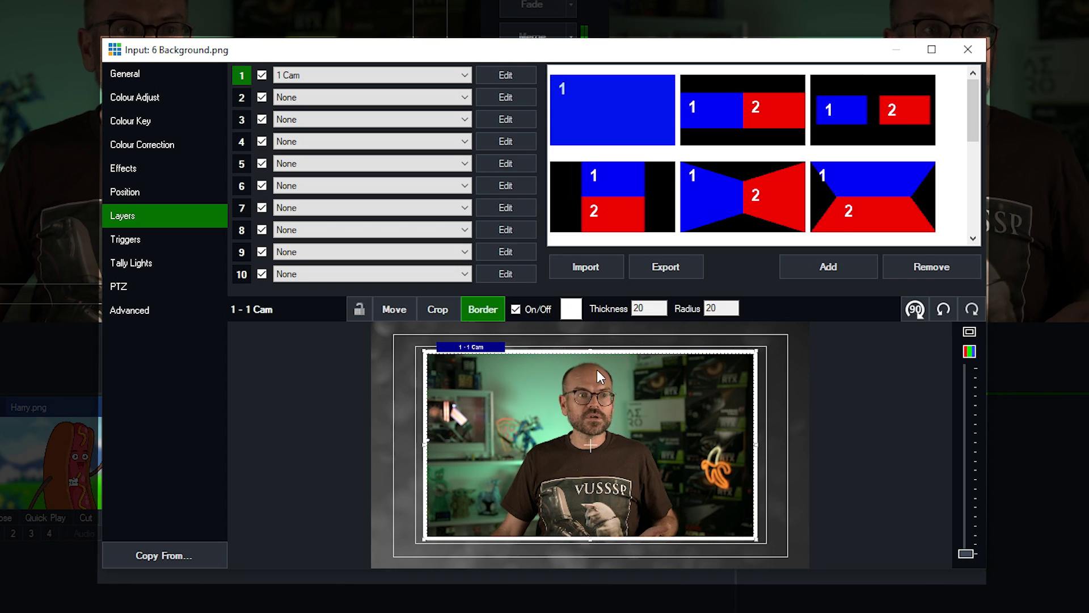
pyautogui.click(571, 309)
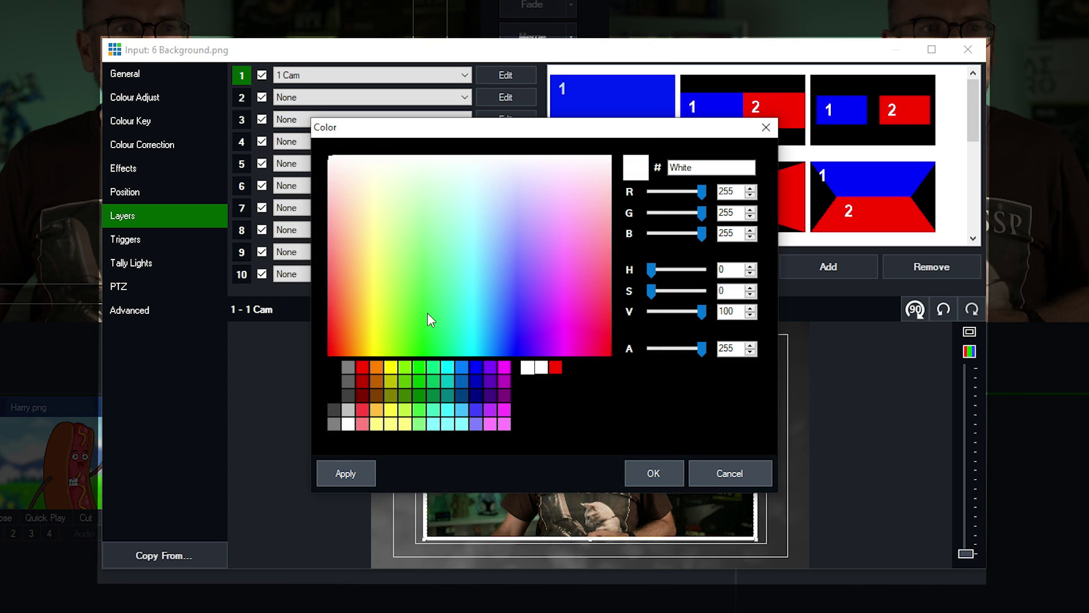
pyautogui.click(363, 368)
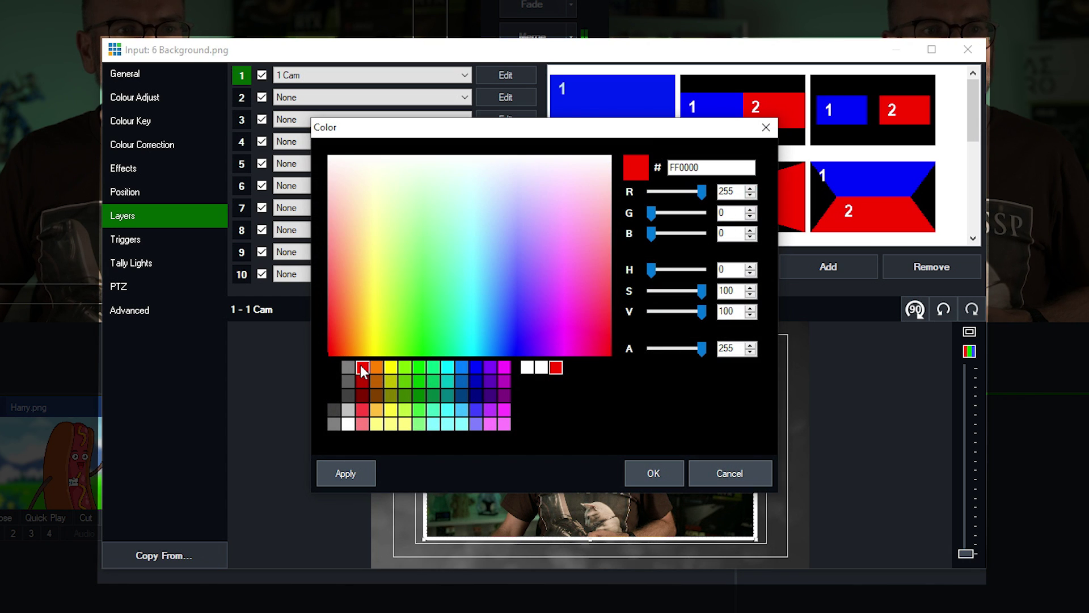
pyautogui.click(681, 478)
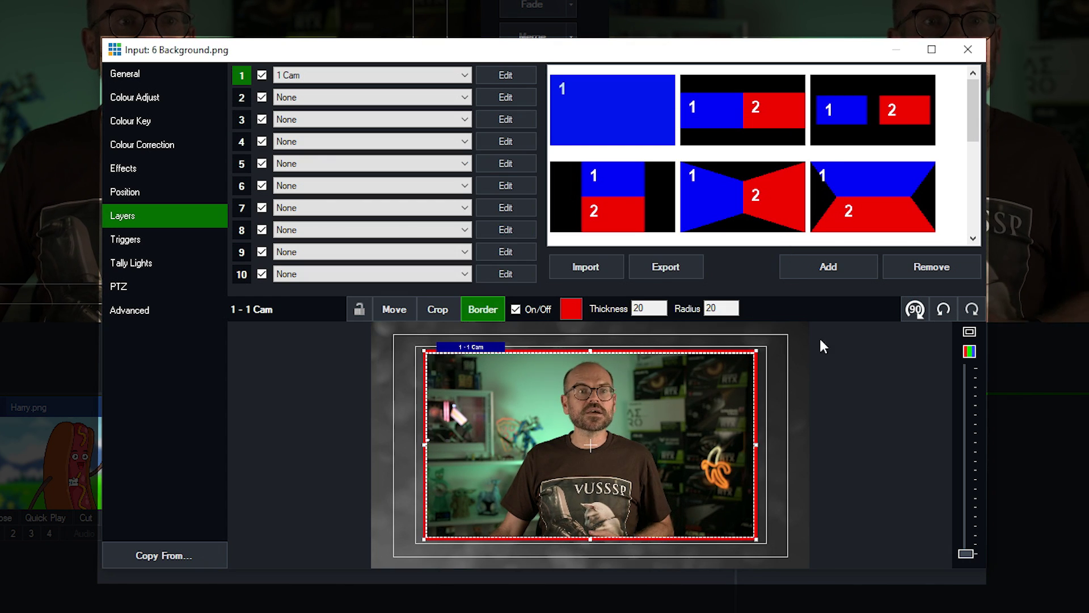
pyautogui.click(941, 311)
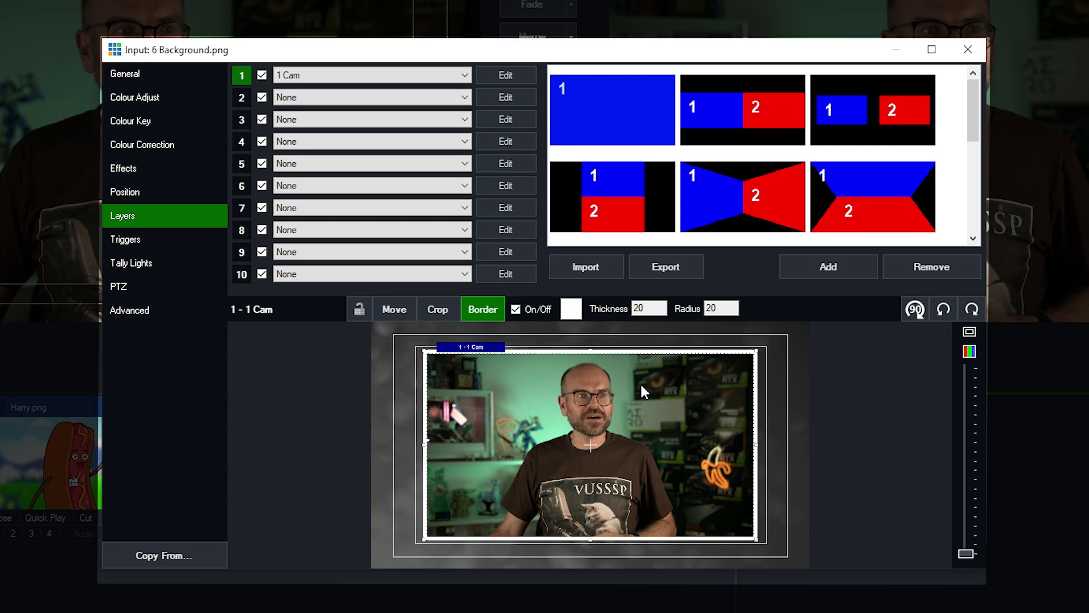
pyautogui.click(358, 313)
# - Unlock the camera layer and apply the one-large, two-small-boxes layout template
pyautogui.click(356, 313)
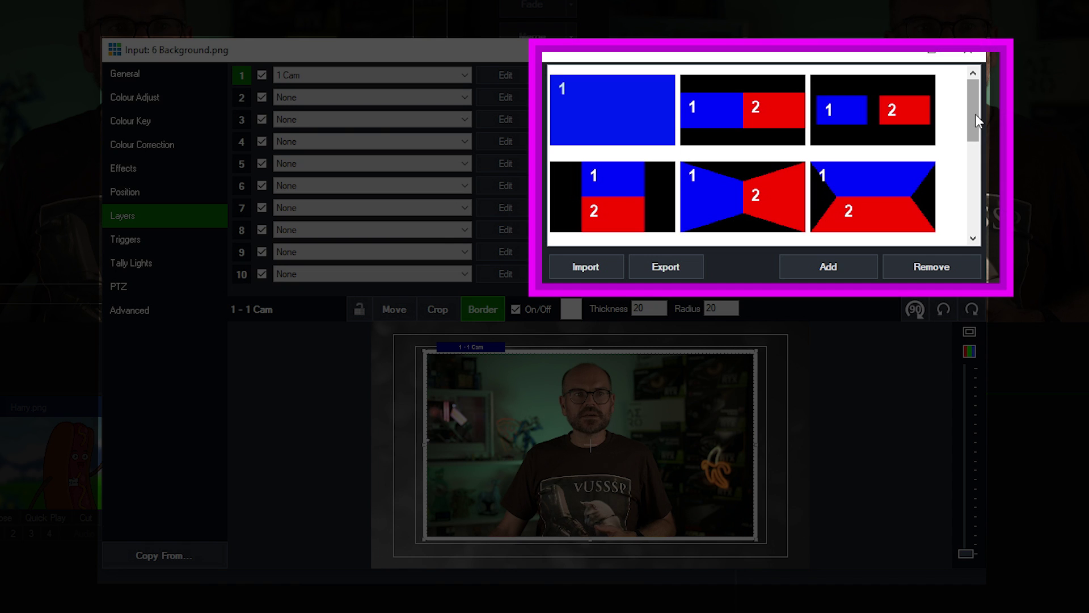
pyautogui.moveTo(976, 114); pyautogui.dragTo(974, 209)
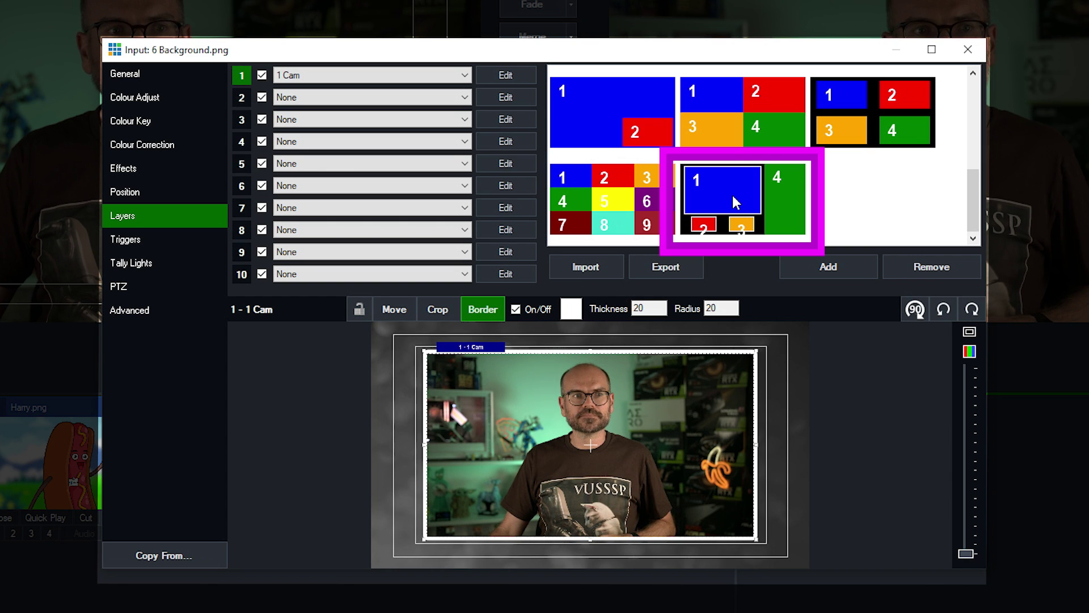
pyautogui.click(733, 195)
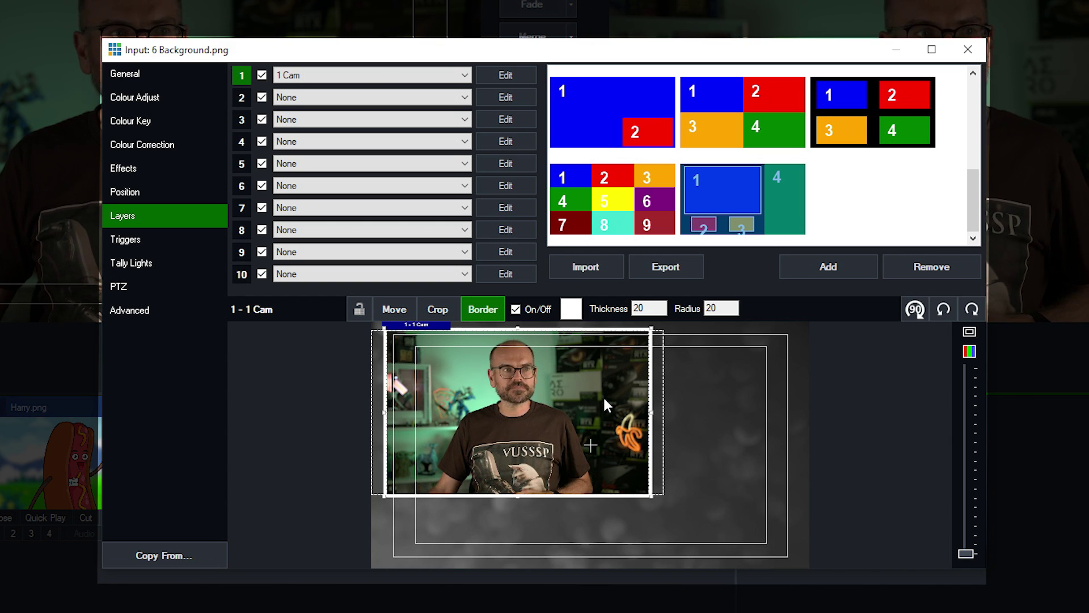
# - Assign 3 Harry.png to layer 2, 4 Dan.png to layer 3 and the Social 18- Honeybeads Grey title to layer 4
pyautogui.click(366, 99)
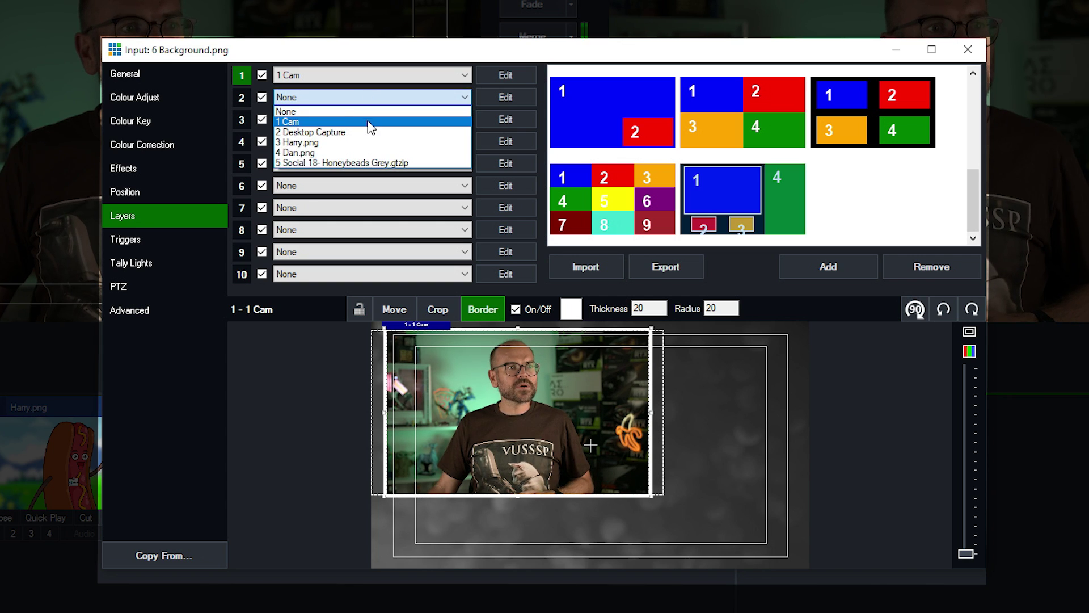
pyautogui.click(367, 142)
pyautogui.click(376, 120)
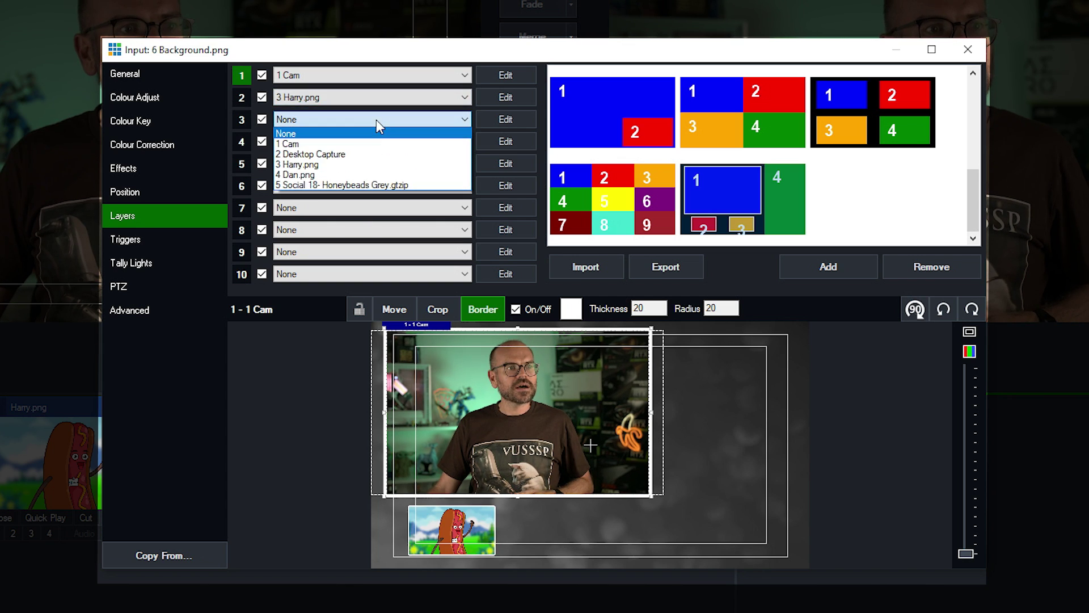
pyautogui.click(366, 176)
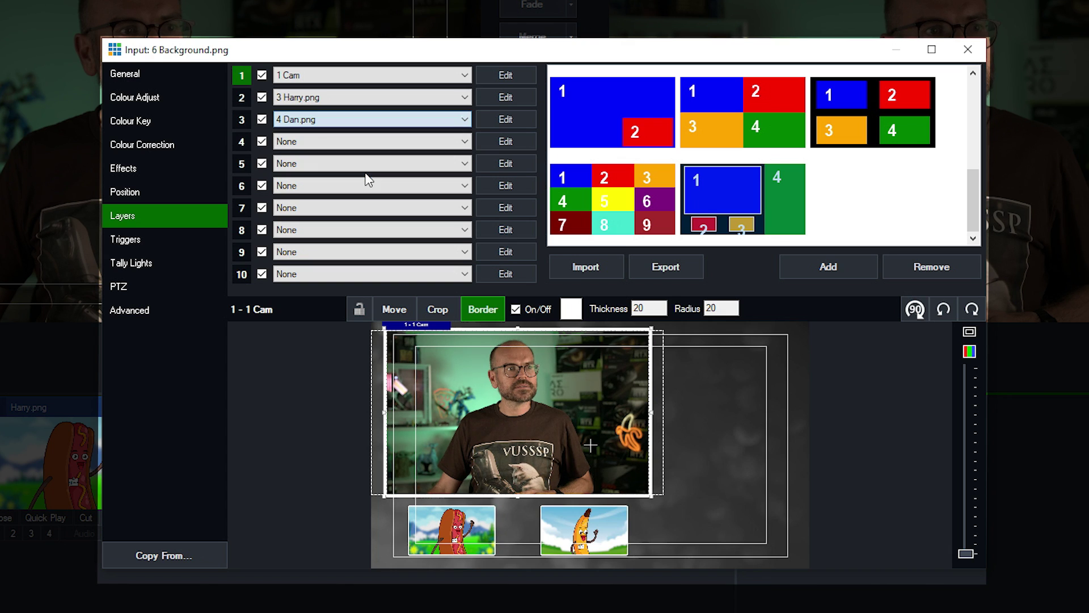
pyautogui.click(363, 142)
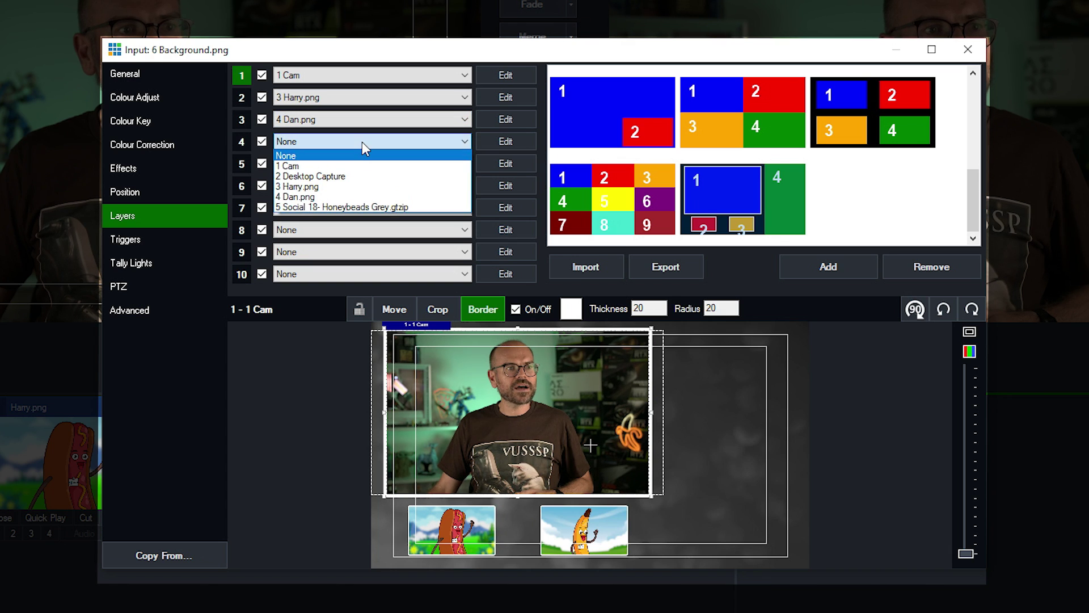
pyautogui.click(361, 207)
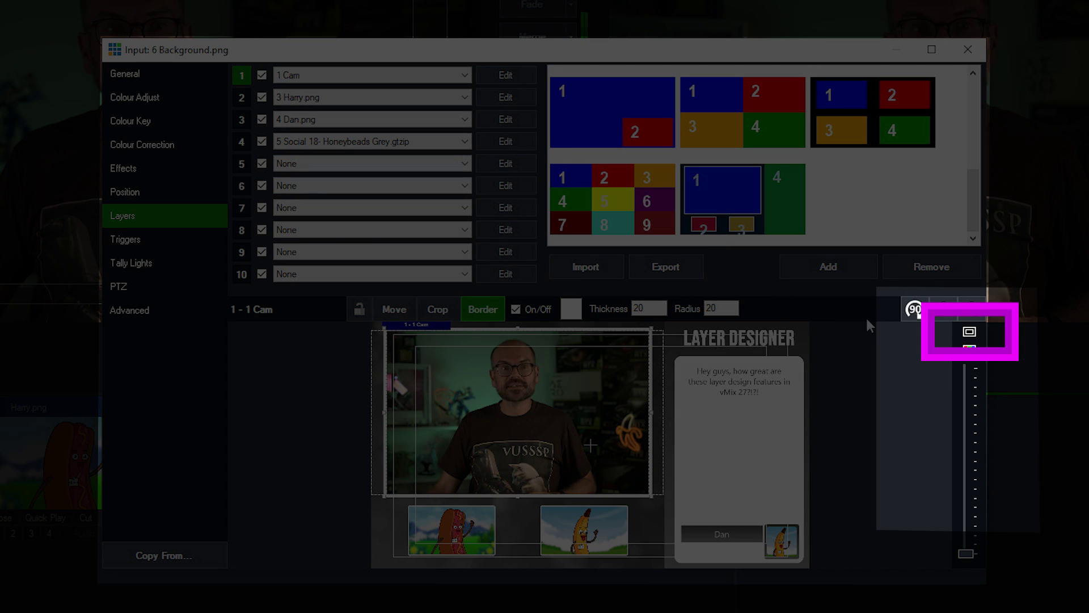
# - Show the GRID 32 safe-area guide on the preview and maximise the settings window
pyautogui.click(971, 333)
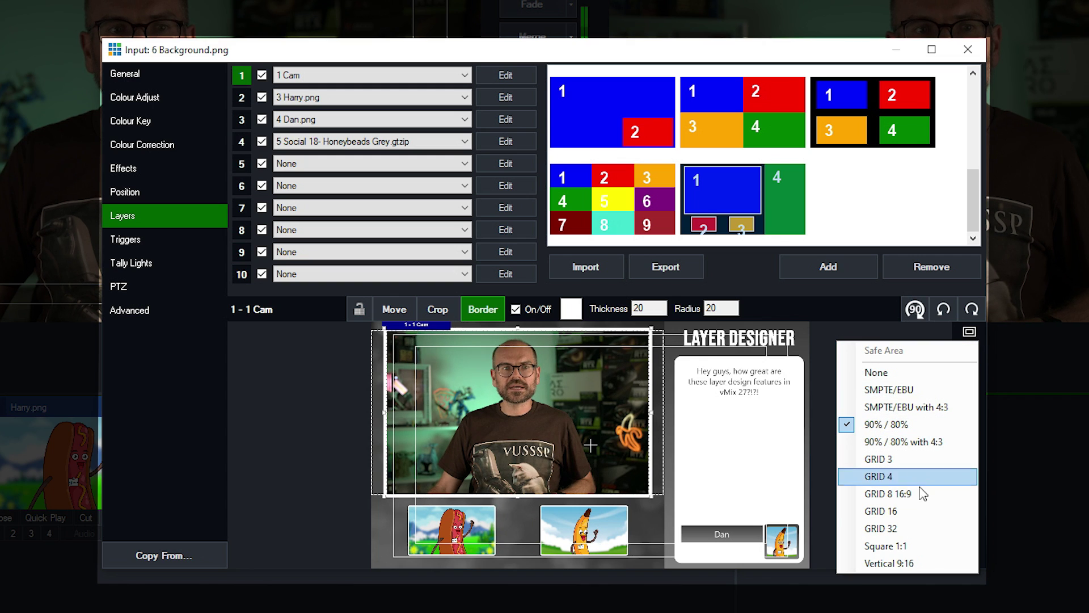
pyautogui.click(920, 529)
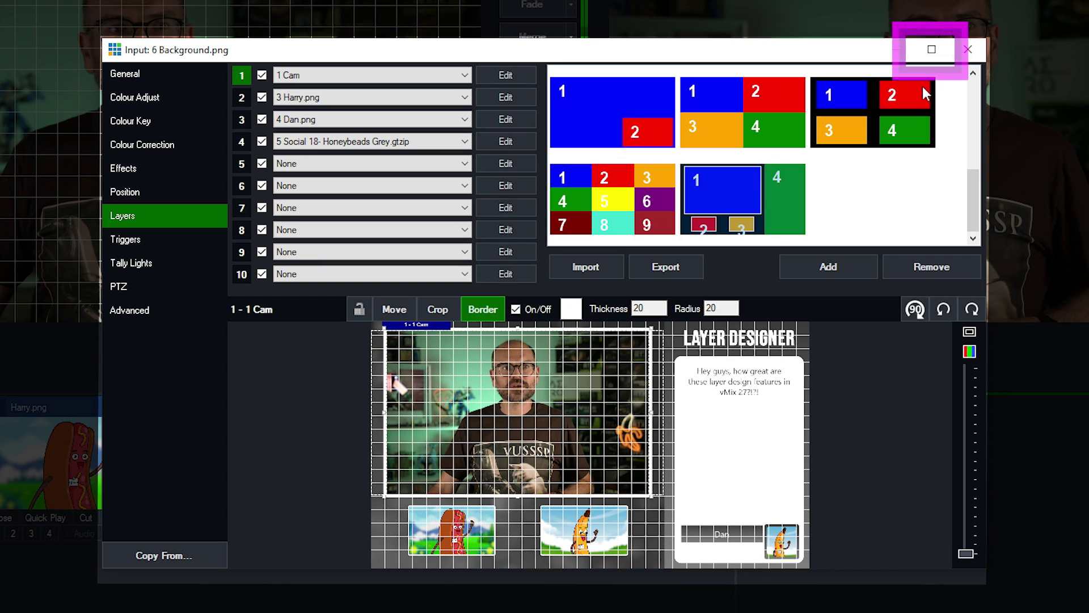
pyautogui.click(932, 51)
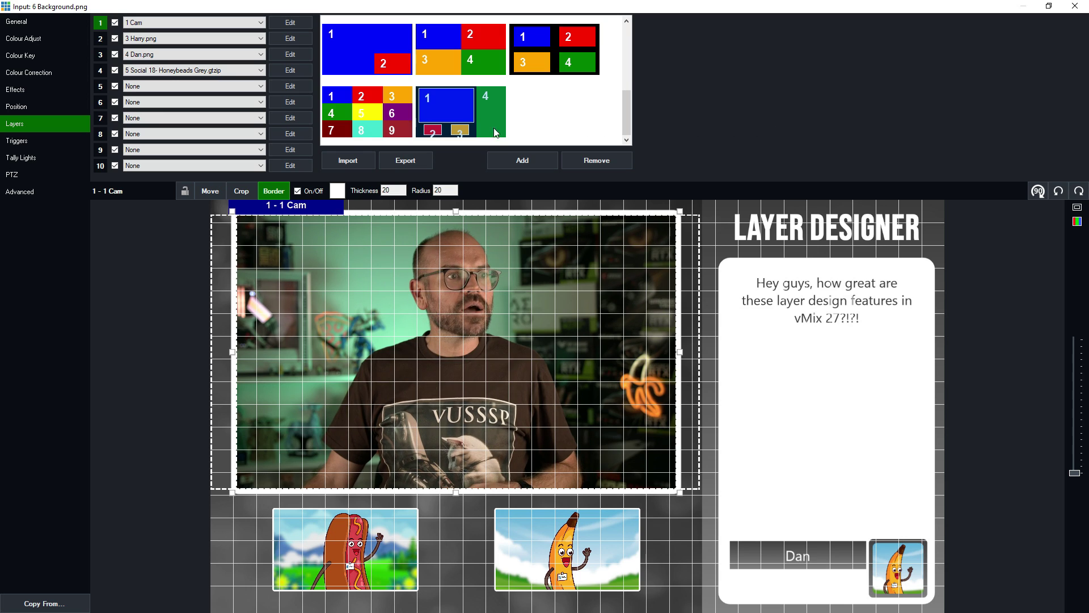
# - In Move mode, drag the camera layer's top edge until it reads 1240.9 × 698
pyautogui.click(209, 192)
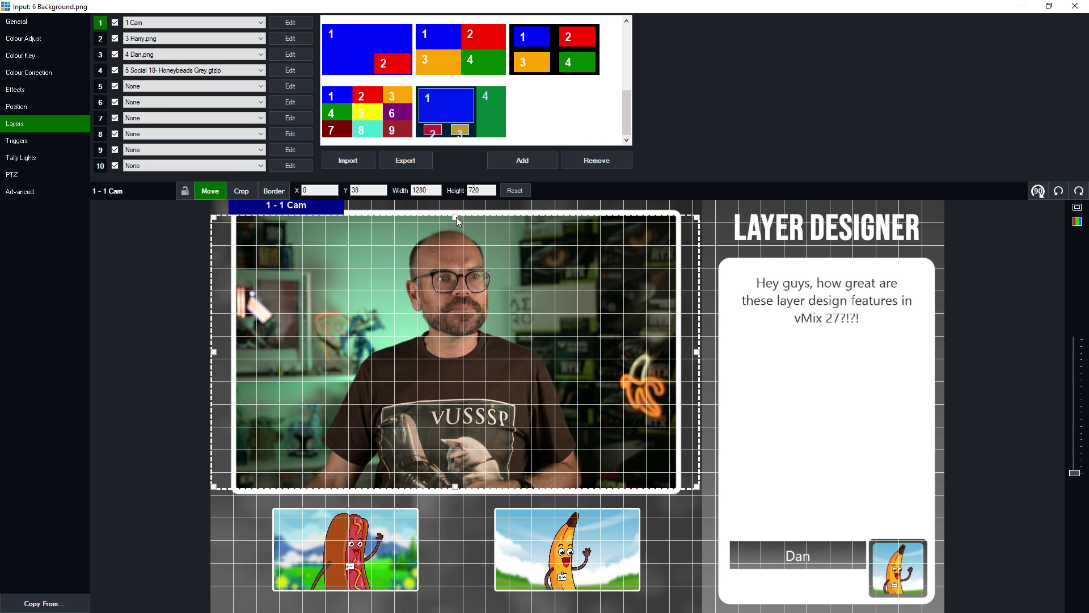
pyautogui.moveTo(458, 221); pyautogui.dragTo(456, 223)
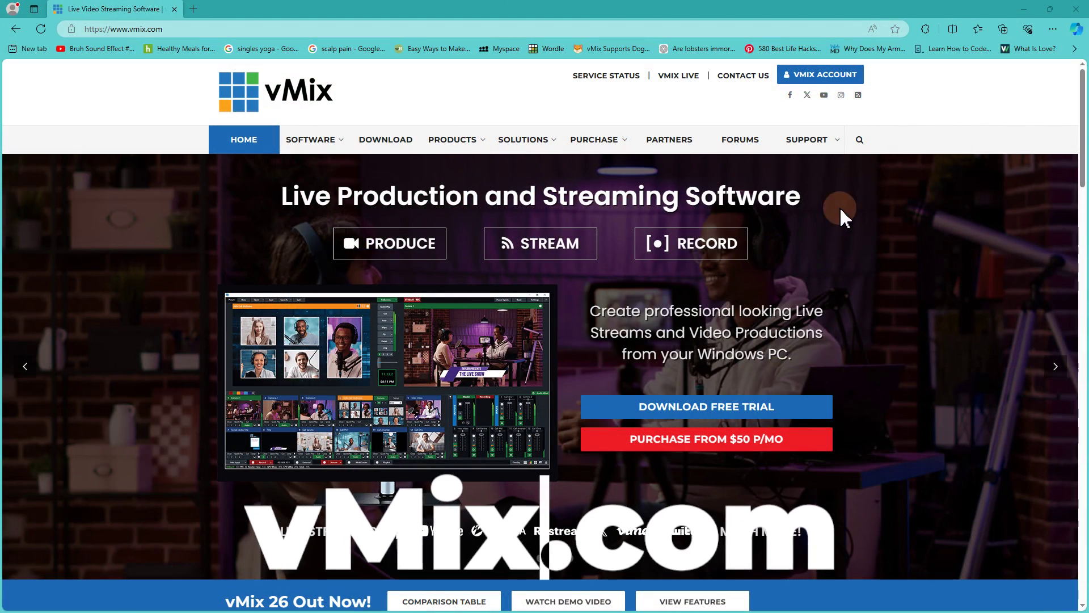
# - Go to EMAIL SUPPORT under SUPPORT on vmix.com and scroll down to the contact form
pyautogui.moveTo(817, 146)
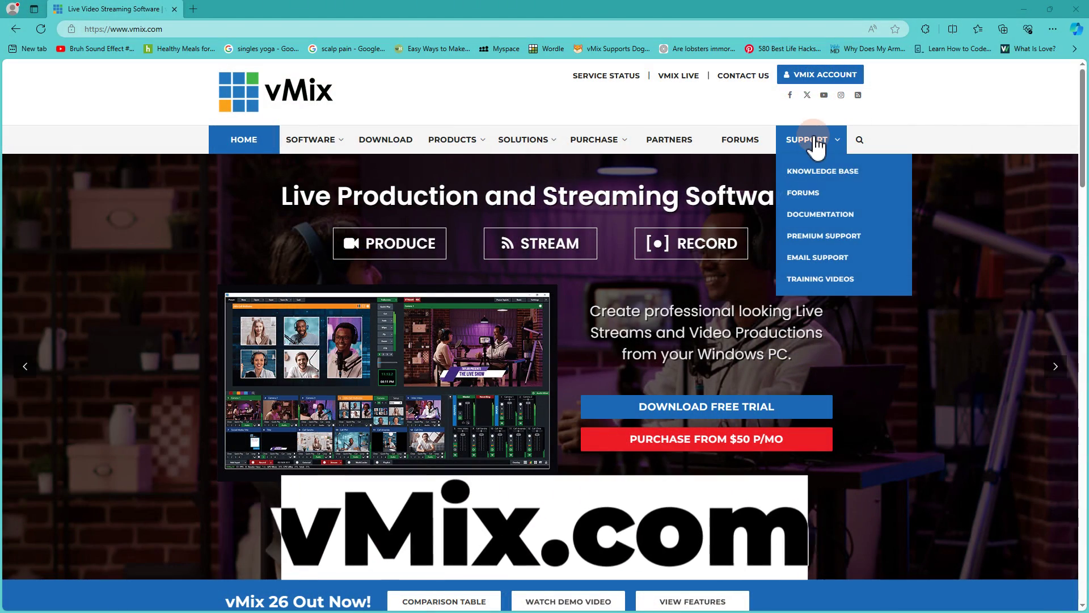
pyautogui.click(818, 258)
pyautogui.scroll(-5, 427, 371)
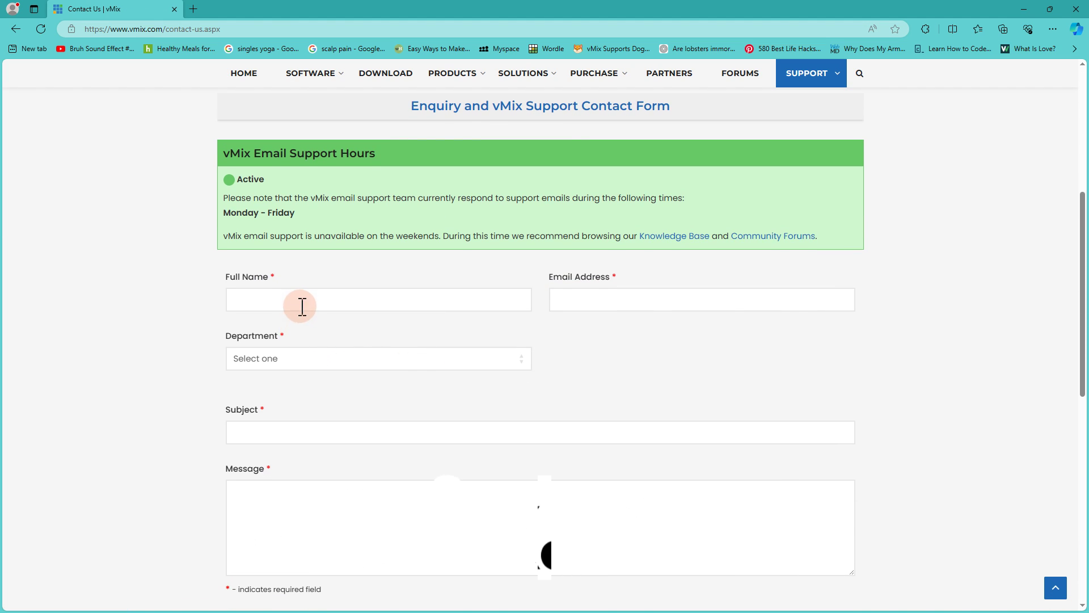